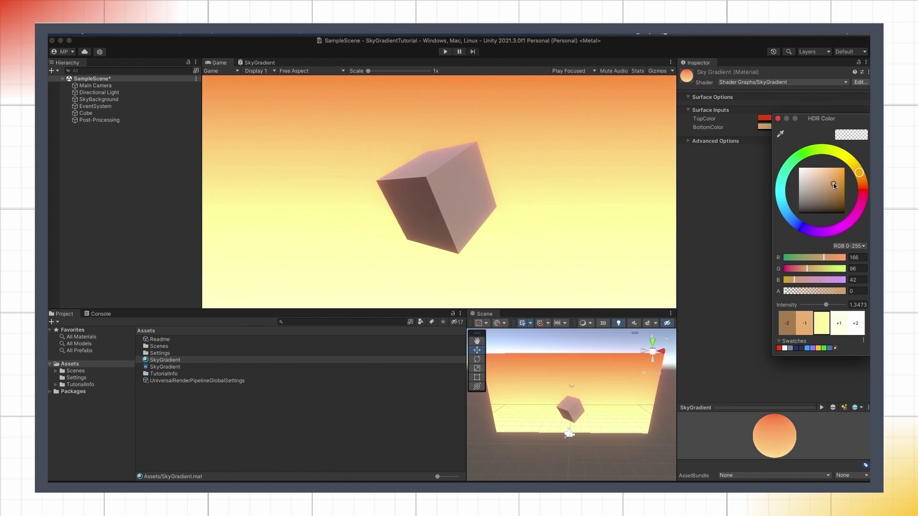
Shift the SkyGradient material's HDR sky colour to a lighter orange in the colour picker.
left_click_drag(834, 185, 829, 181)
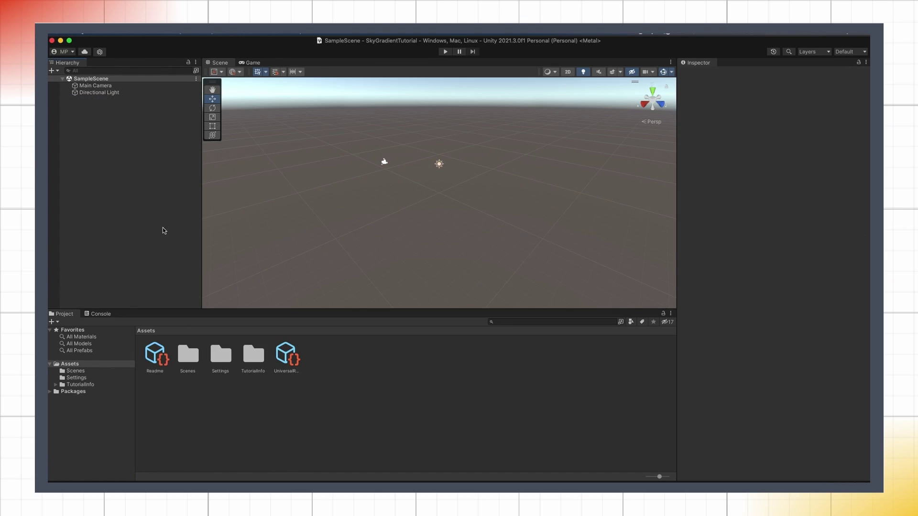
In the Assets area, go to Create > Shader Graph > URP > Unlit Shader Graph.
scroll(210, 326, "down", 5, "ctrl")
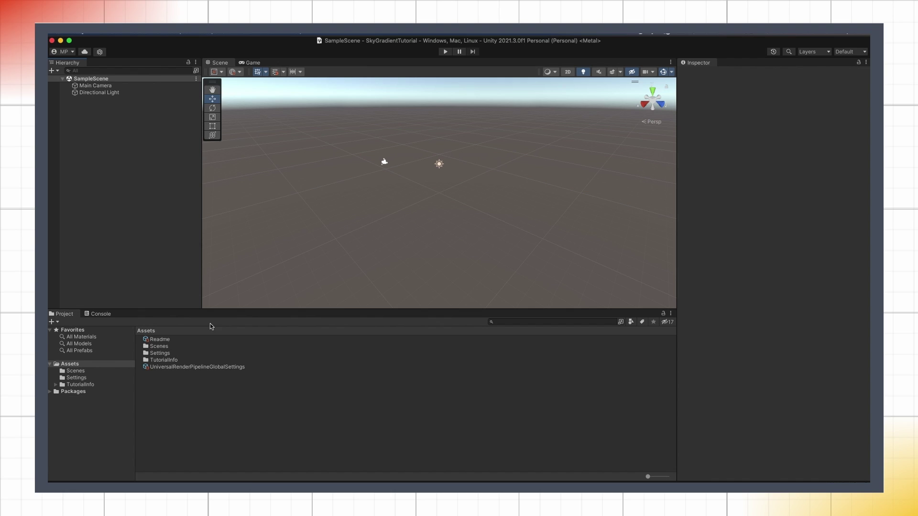
right_click(235, 386)
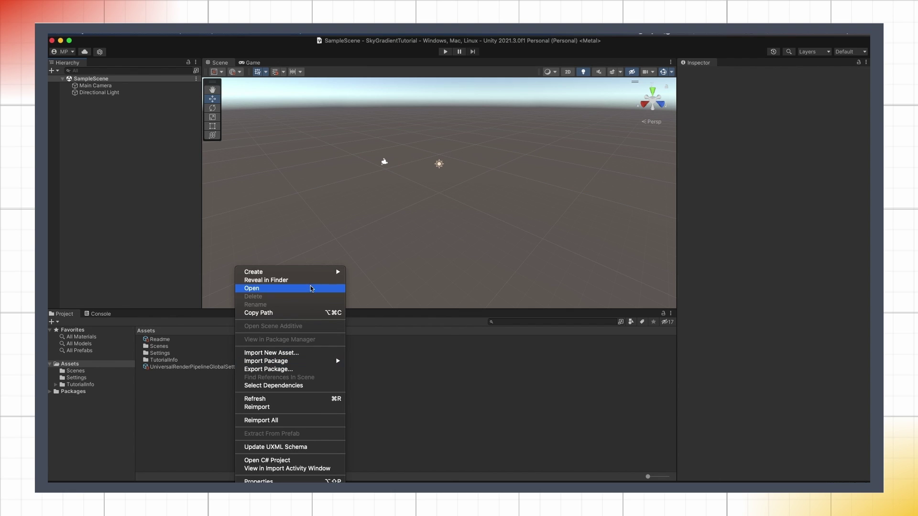
mouse_move(305, 276)
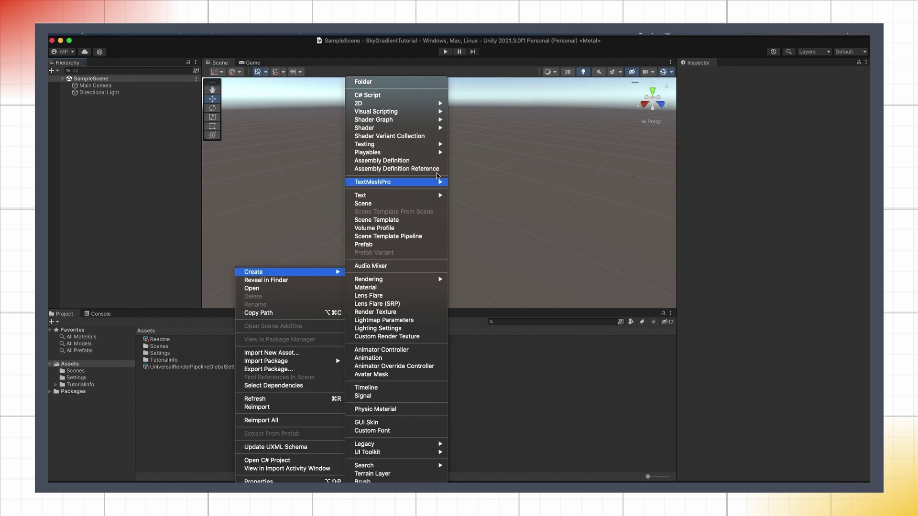
mouse_move(363, 129)
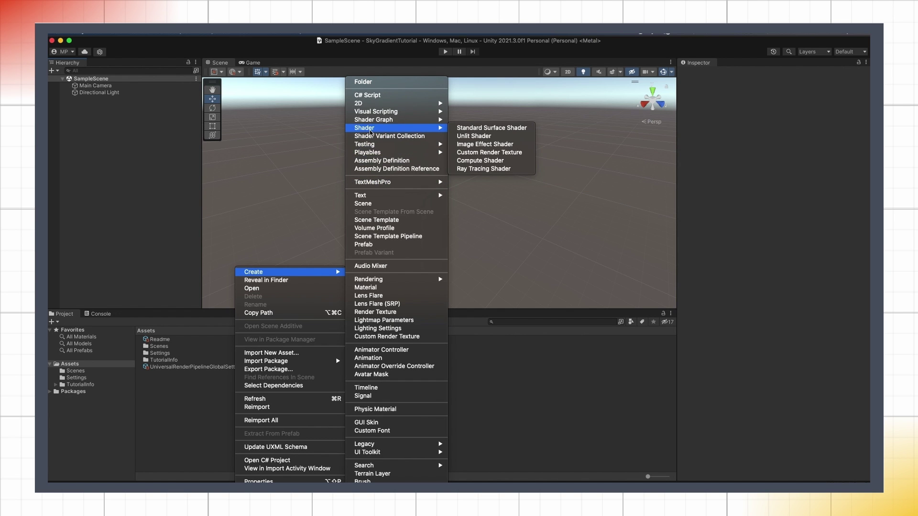
mouse_move(410, 120)
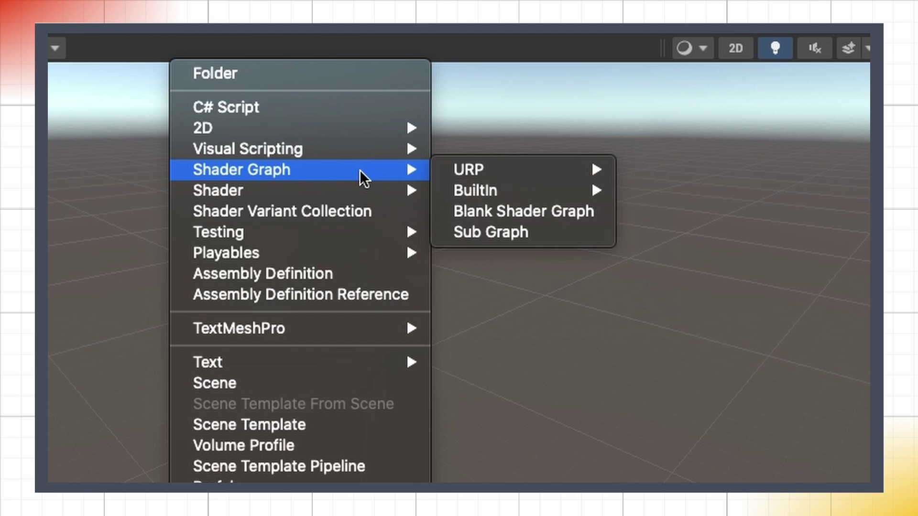
mouse_move(529, 176)
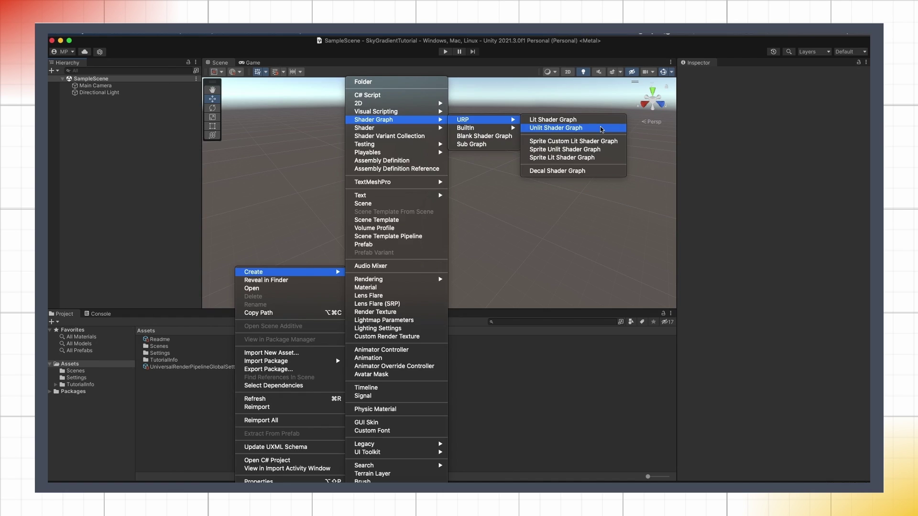
Create the URP Unlit Shader Graph asset and name it SkyGradient.
left_click(601, 128)
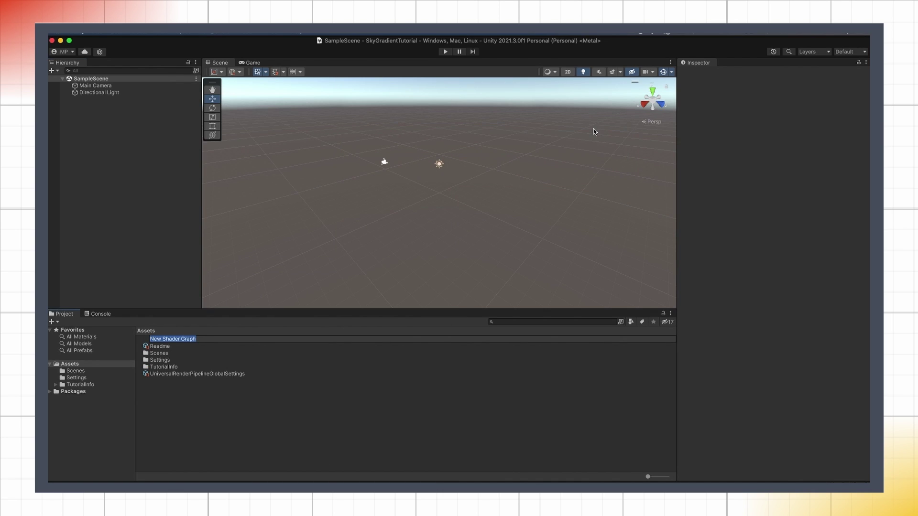
type("SkyGradient")
key("Return")
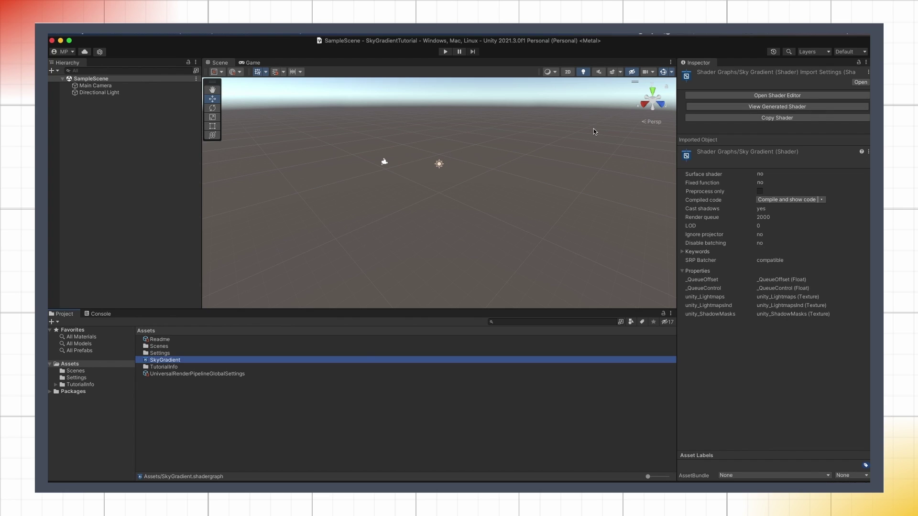
Open SkyGradient in the graph editor and toggle the Blackboard and Graph Inspector off and on.
double_click(227, 363)
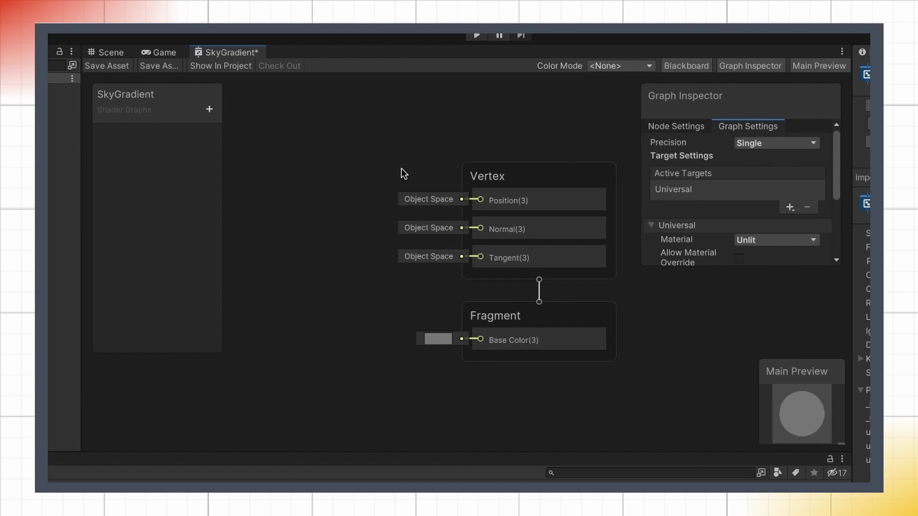
left_click(688, 62)
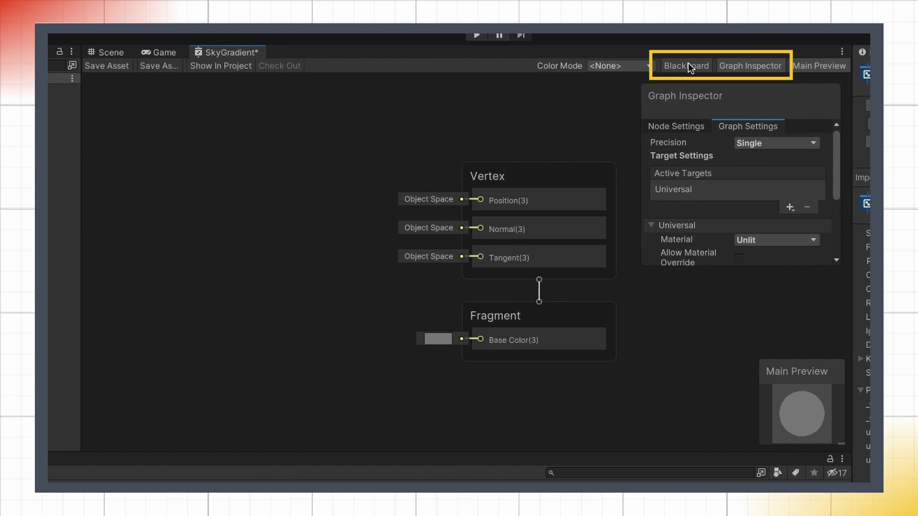
left_click(687, 62)
left_click(731, 62)
left_click(731, 65)
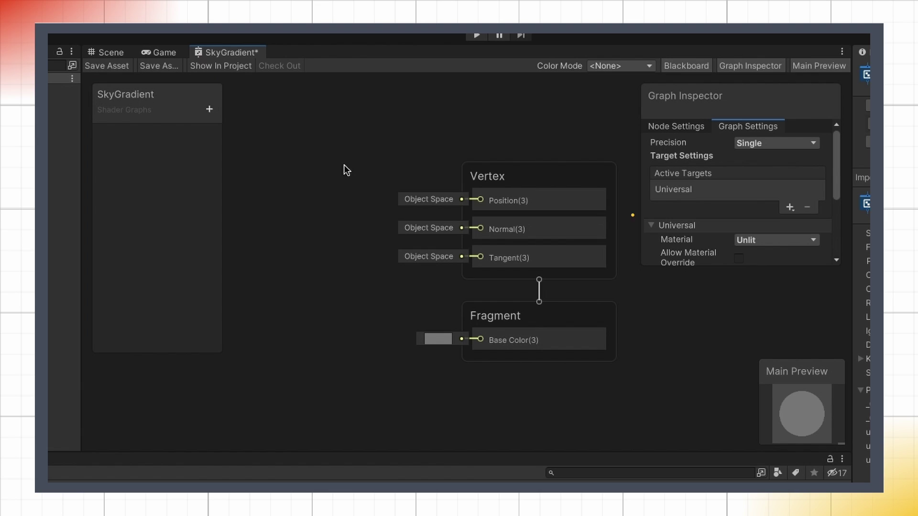
Enlarge the Graph Inspector and browse its Node Settings and Graph Settings lists.
left_click_drag(683, 263, 679, 344)
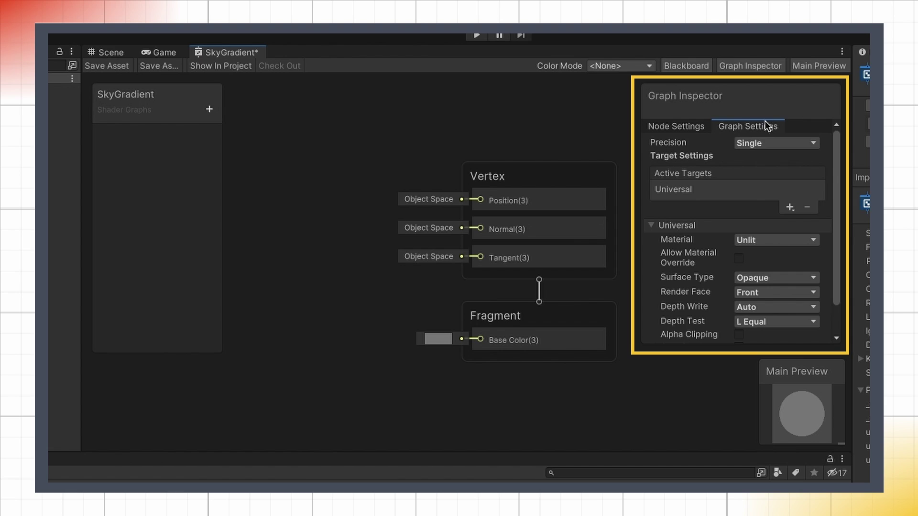
left_click(698, 127)
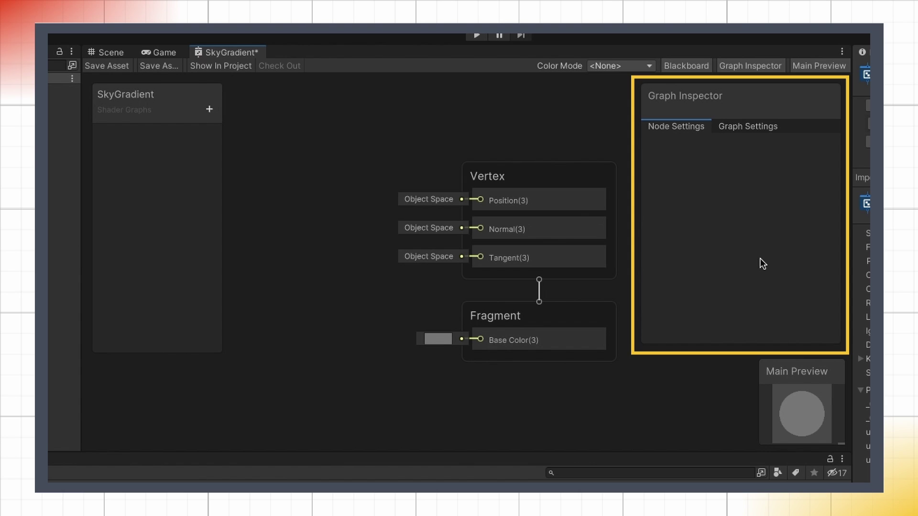
left_click(752, 127)
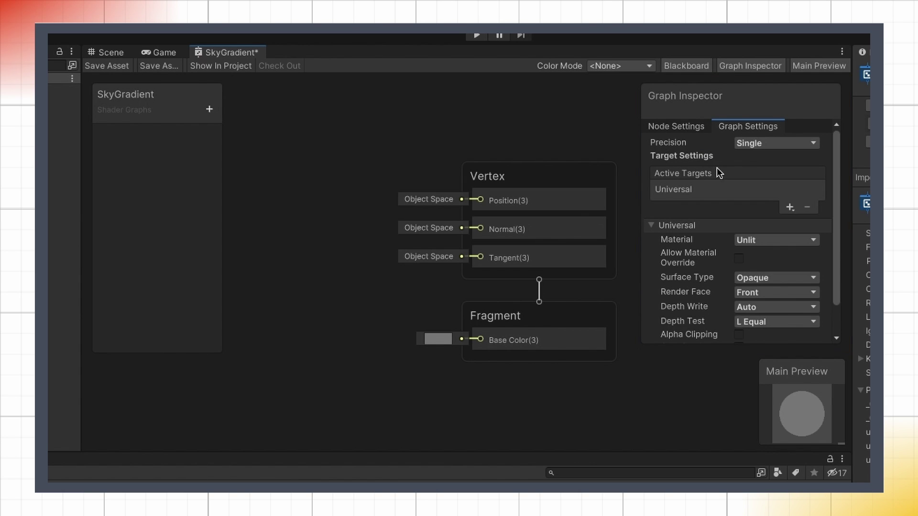
scroll(701, 287, "down", 3)
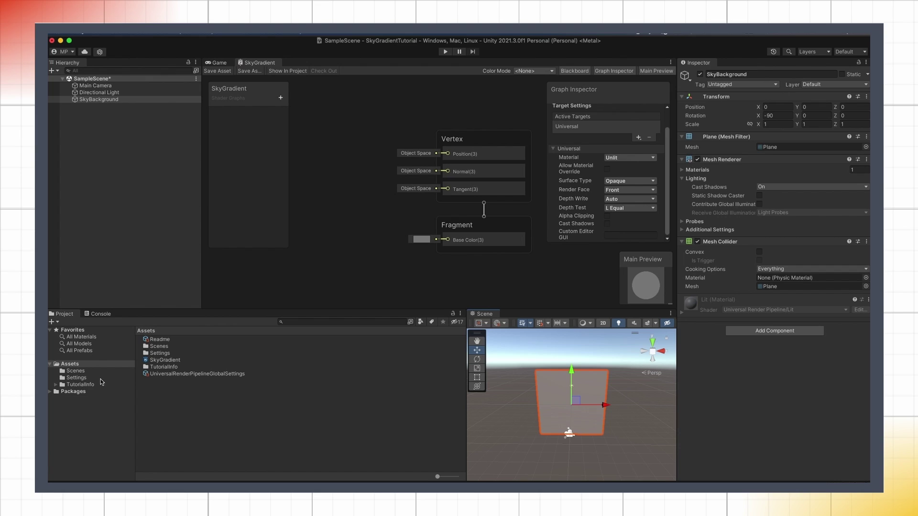
Create a material from the SkyGradient shader graph and drop it onto the SkyBackground plane.
left_click(162, 391)
right_click(165, 360)
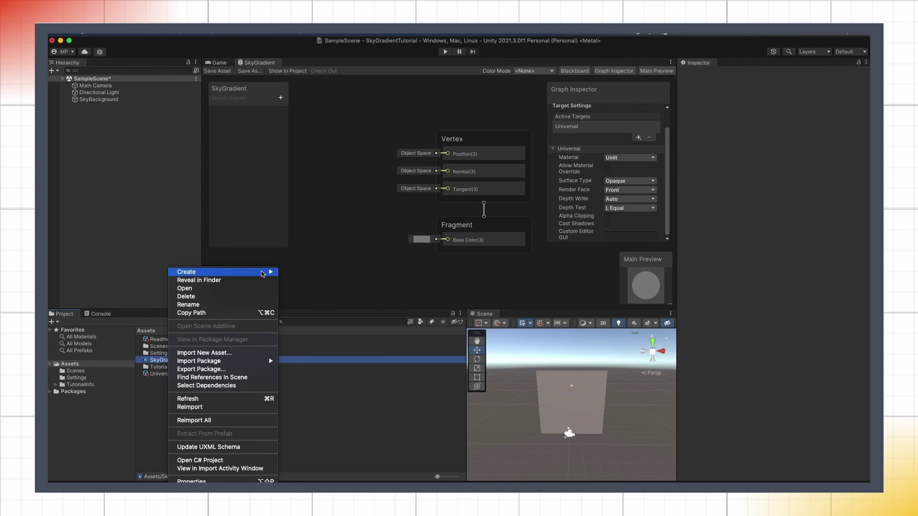
mouse_move(225, 272)
left_click(344, 288)
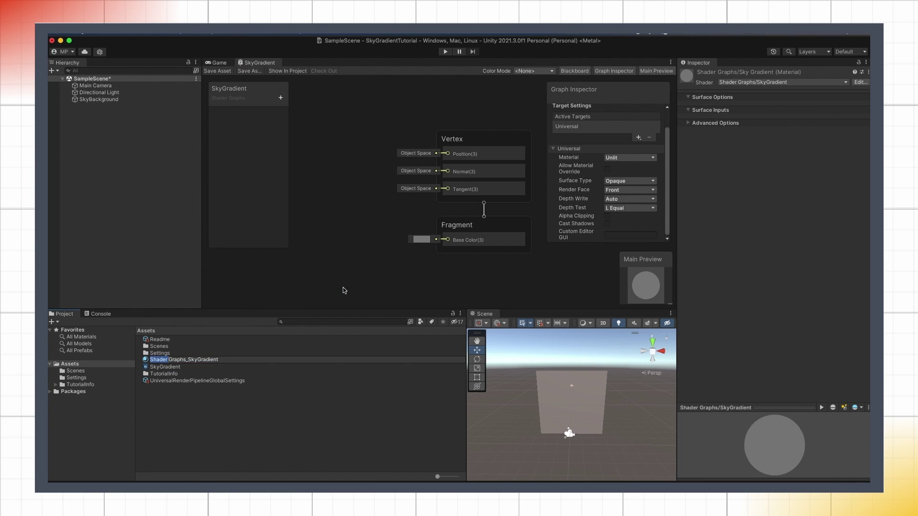
left_click_drag(165, 360, 561, 384)
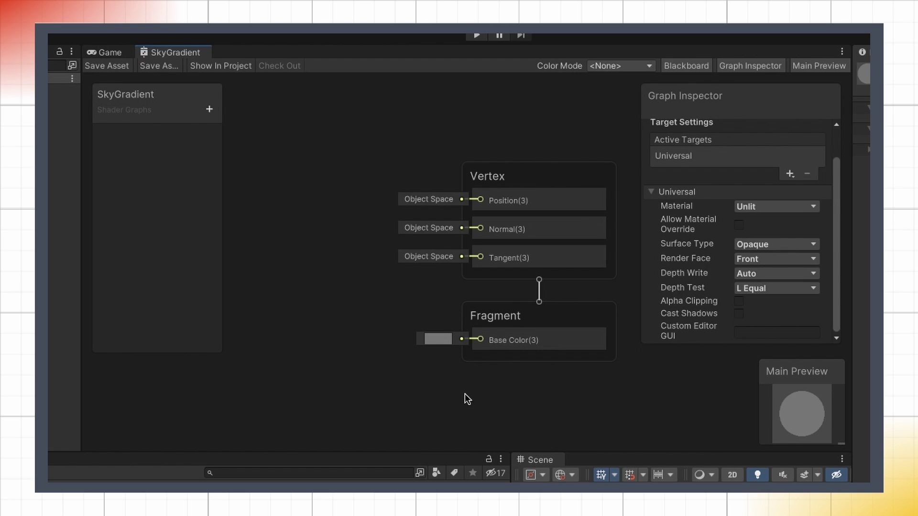
Add two Color properties named TopColor and BottomColor to the Blackboard.
left_click(209, 109)
left_click(263, 193)
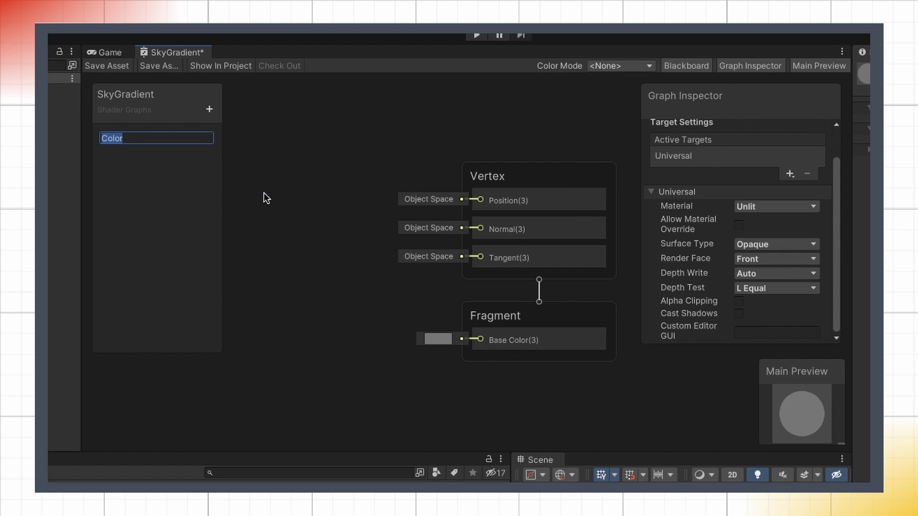
type("TopColor")
key("Return")
left_click(210, 110)
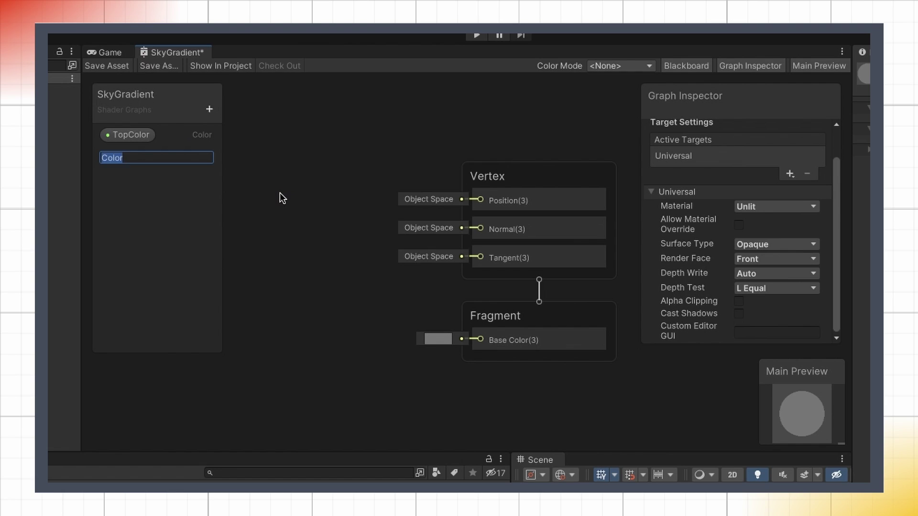
type("BottomColor")
key("Return")
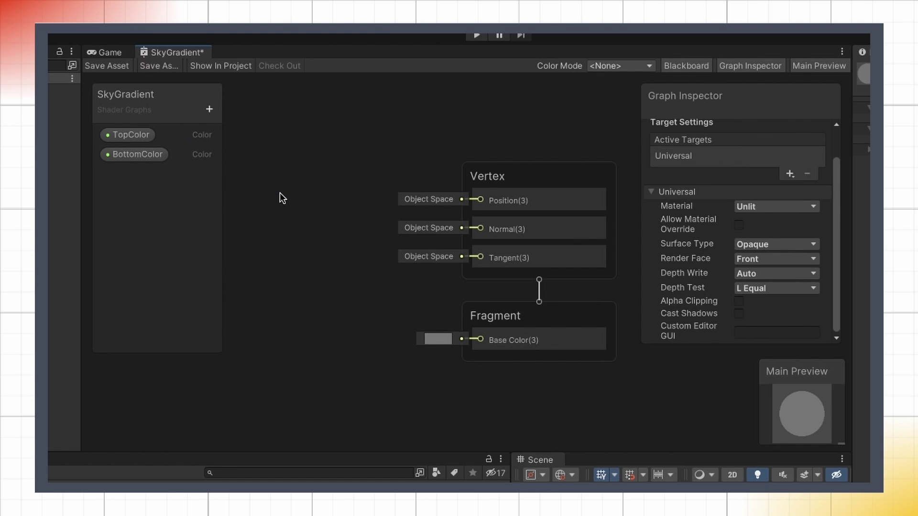
Inspect the default colours of the TopColor and BottomColor properties.
left_click(130, 136)
left_click(760, 200)
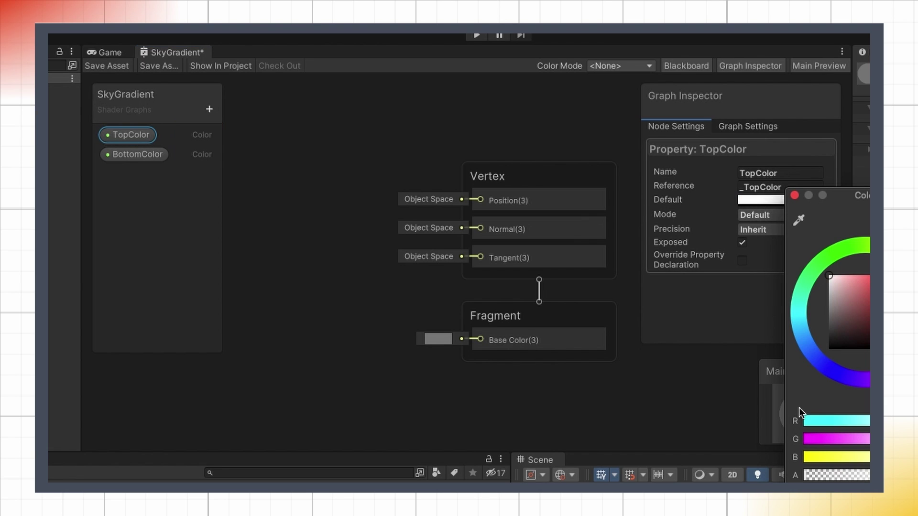
left_click(126, 155)
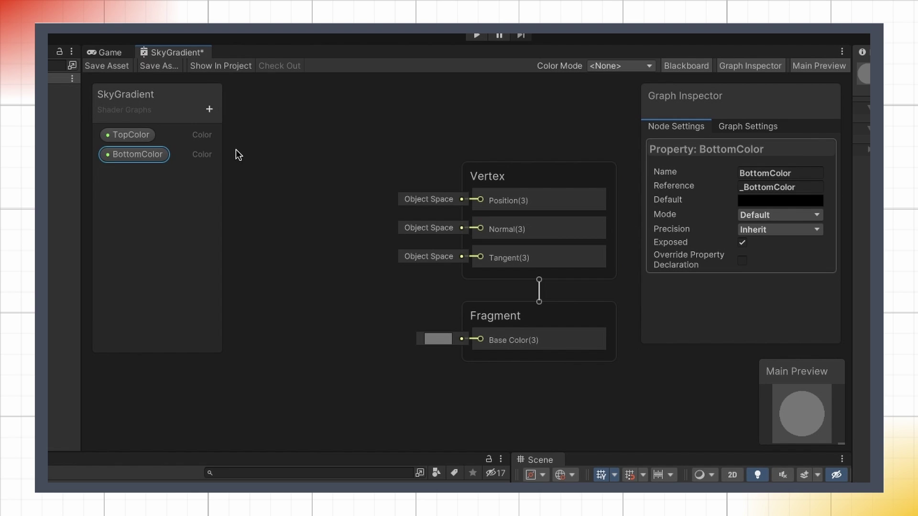
left_click(129, 134)
Place TopColor and BottomColor nodes on the canvas and wire TopColor into Base Color.
left_click_drag(272, 312, 269, 310)
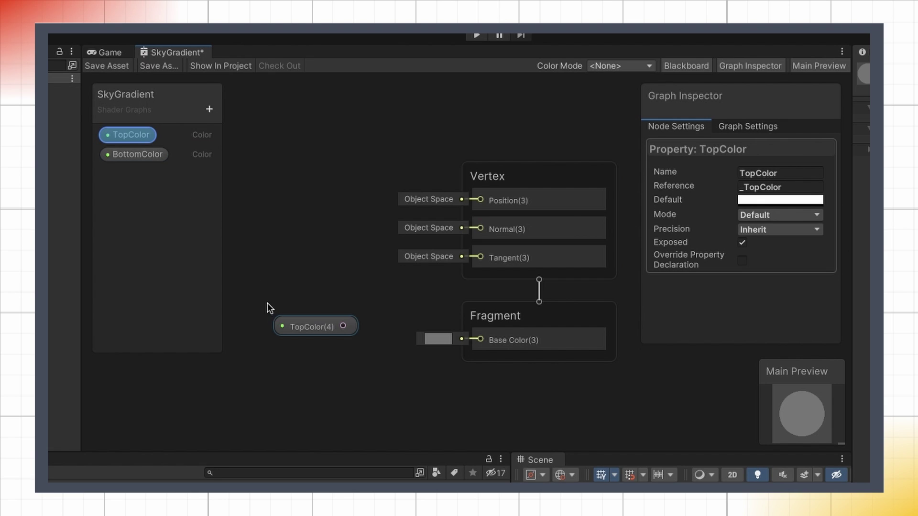
left_click(144, 154)
left_click_drag(299, 363, 300, 363)
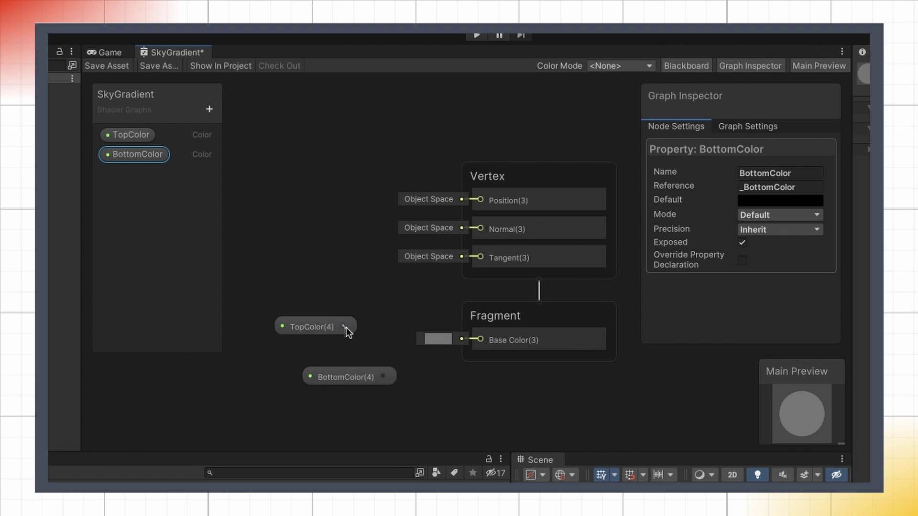
left_click_drag(344, 327, 483, 342)
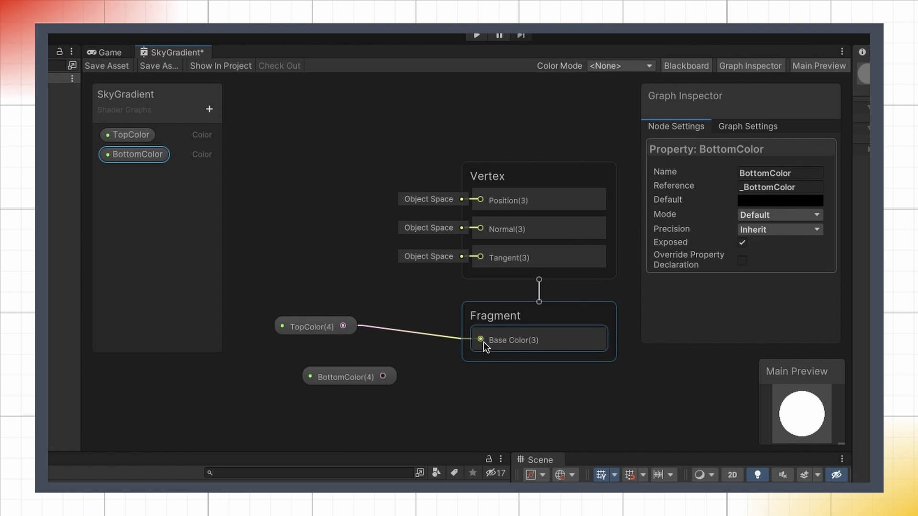
Save the graph and set the material's TopColor to red.
left_click(100, 67)
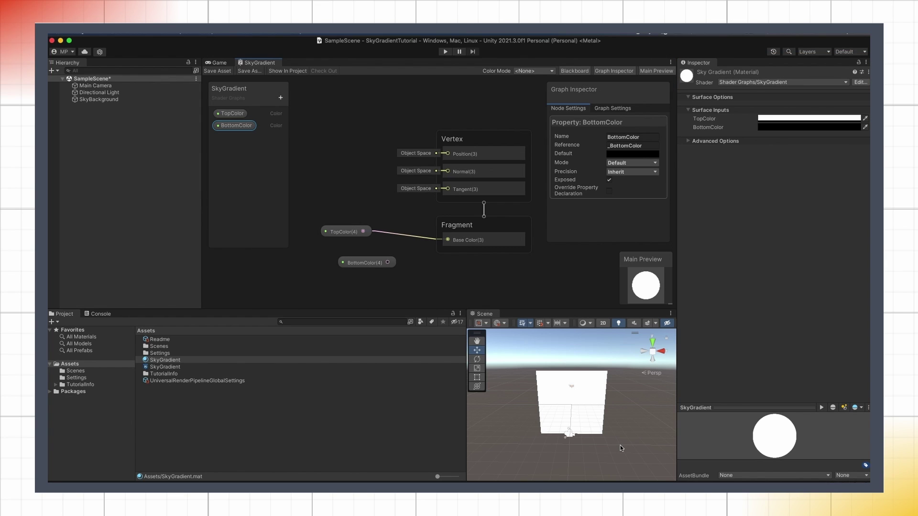
left_click(787, 118)
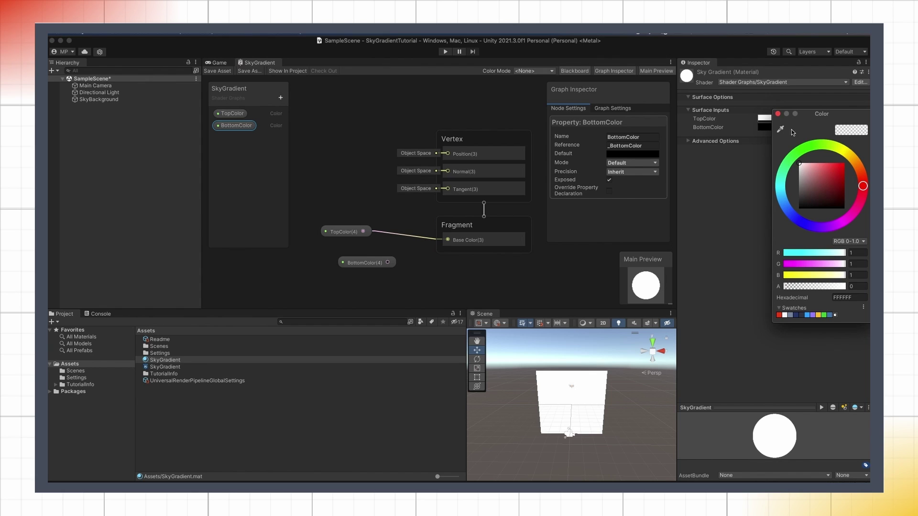
left_click_drag(813, 165, 838, 163)
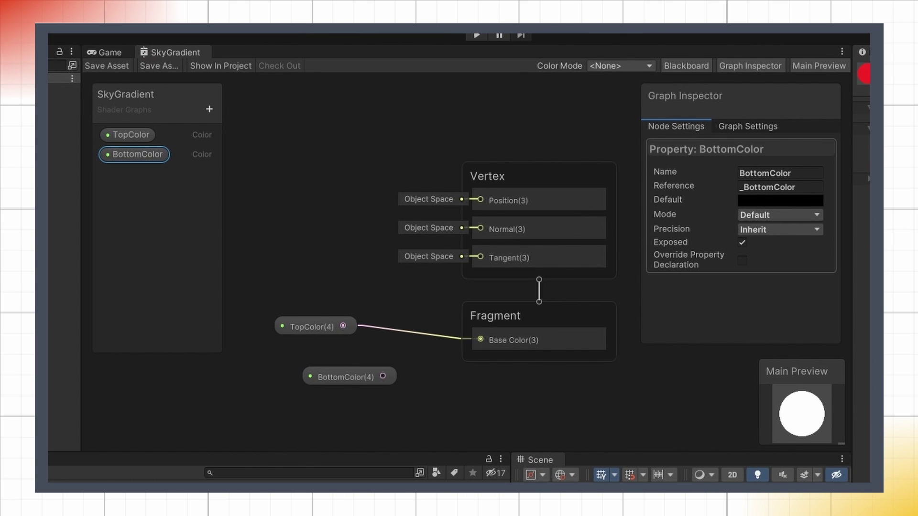
Add a Lerp node and arrange BottomColor and TopColor beside its inputs.
middle_click_drag(372, 211, 446, 215)
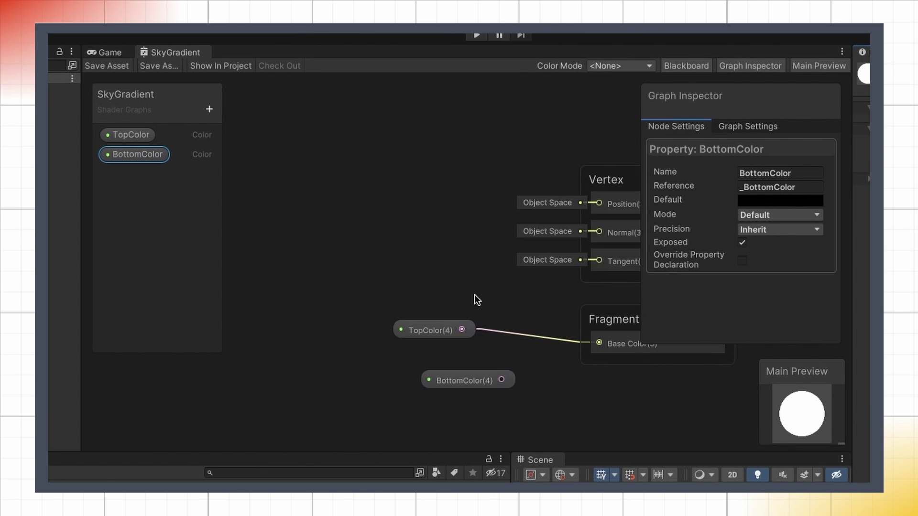
scroll(477, 300, "down", 2)
right_click(435, 246)
left_click(467, 262)
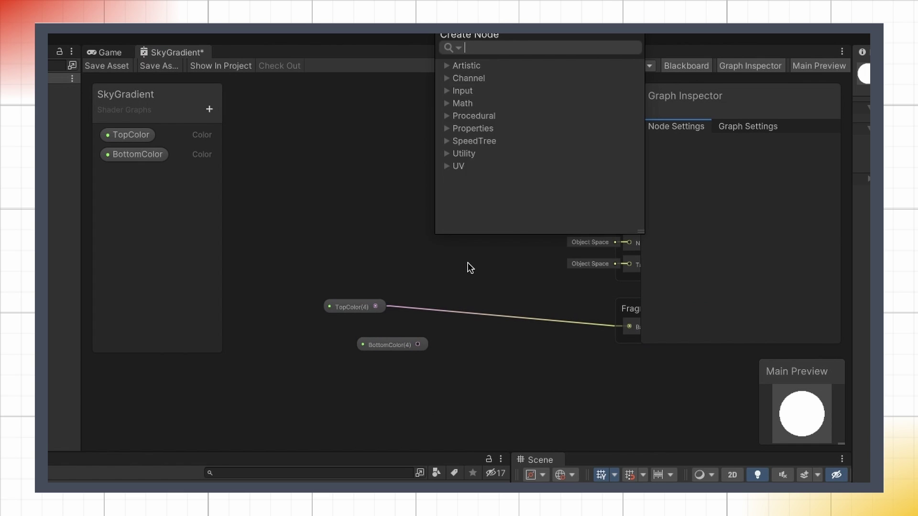
type("lerp")
left_click(519, 101)
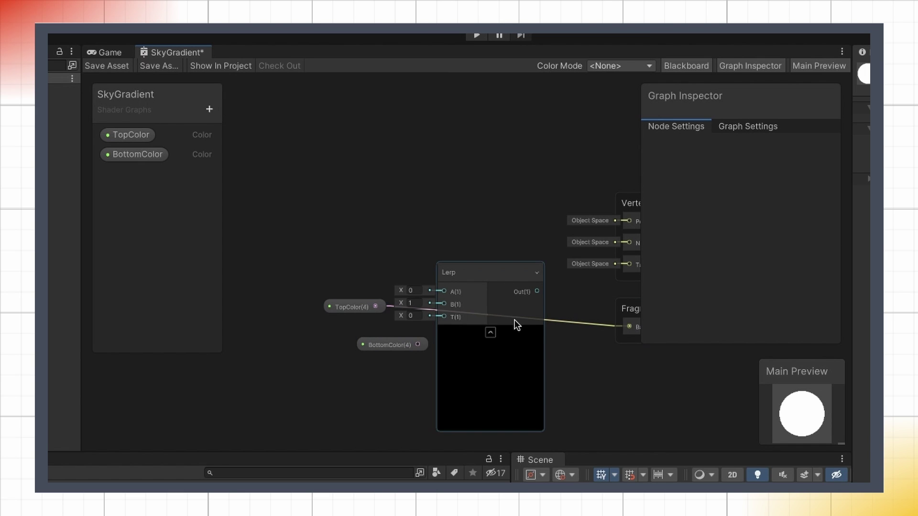
left_click_drag(390, 344, 294, 345)
left_click_drag(347, 308, 443, 292)
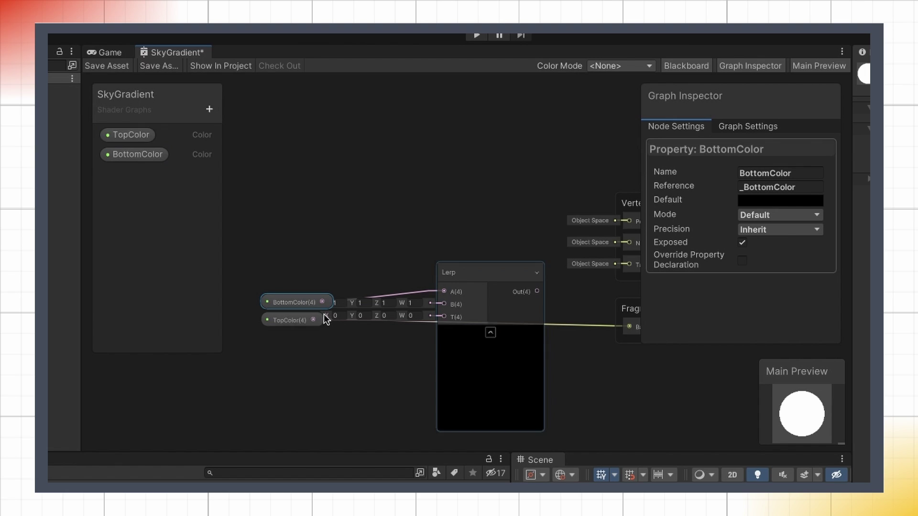
Wire TopColor's output into the Lerp's B input and reposition the graph view.
left_click_drag(313, 319, 450, 304)
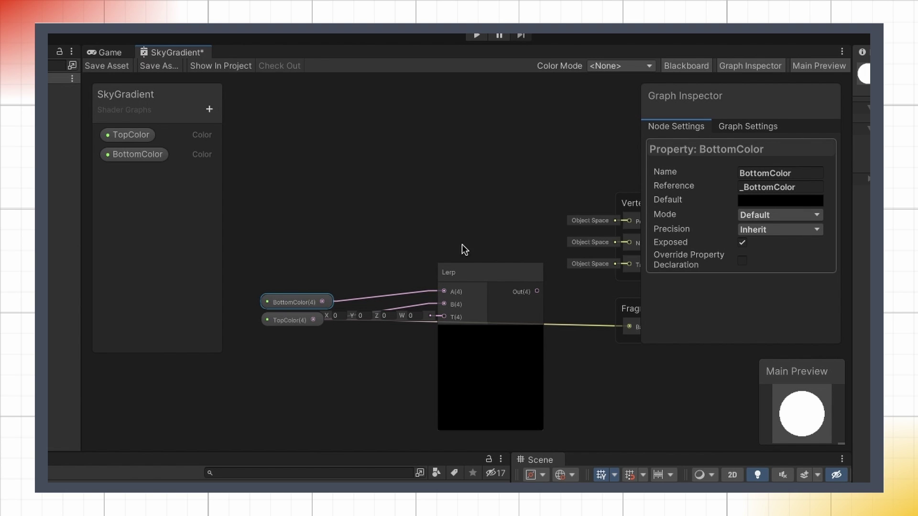
left_click(383, 260)
middle_click_drag(384, 260, 426, 193)
Add a UV node to the SkyGradient graph.
right_click(297, 300)
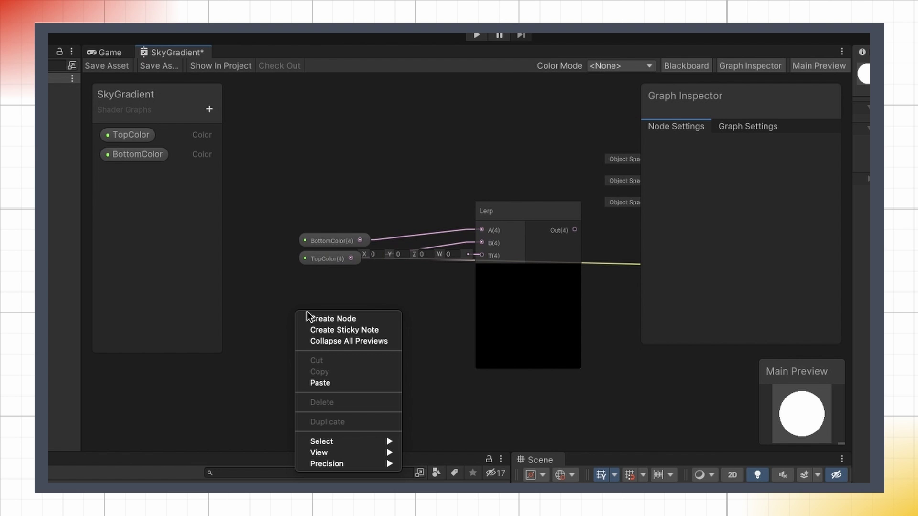
left_click(316, 317)
type("uv")
key("Return")
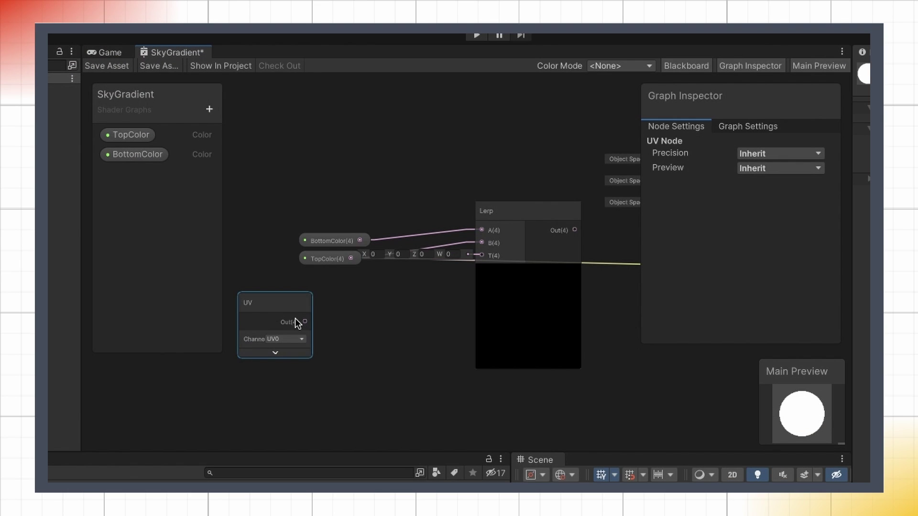
Attach a Split node to UV Out and connect its G channel to Lerp T.
left_click_drag(305, 321, 340, 325)
type("spl")
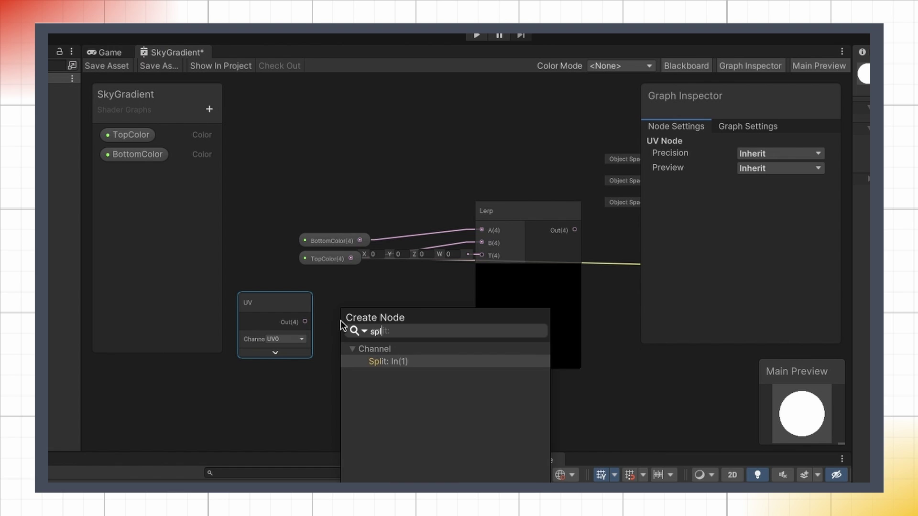
key("Return")
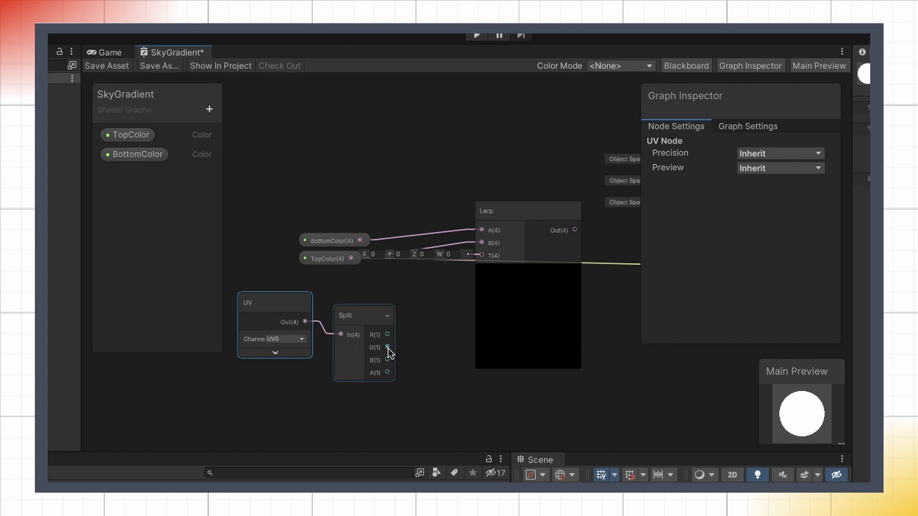
left_click_drag(388, 349, 490, 256)
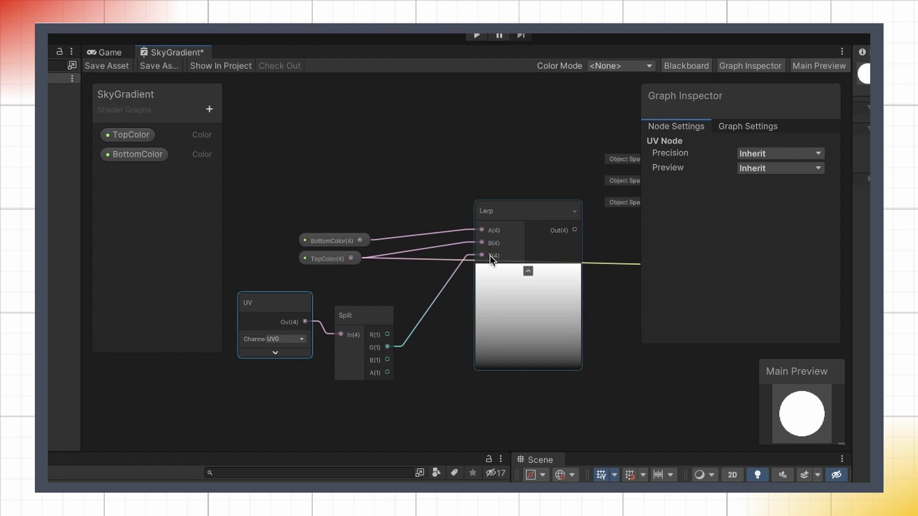
Connect the Lerp output to the Fragment Base Color and save the SkyGradient graph.
middle_click_drag(622, 294, 510, 311)
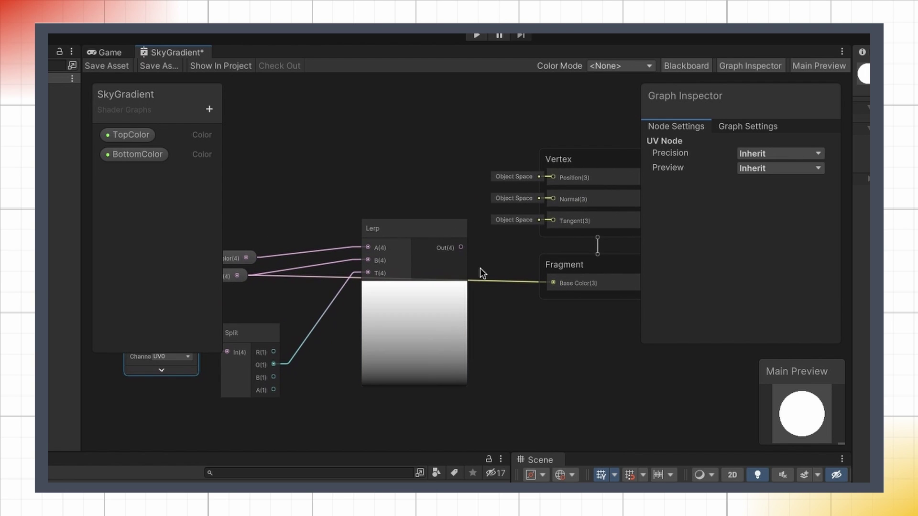
left_click_drag(461, 249, 550, 282)
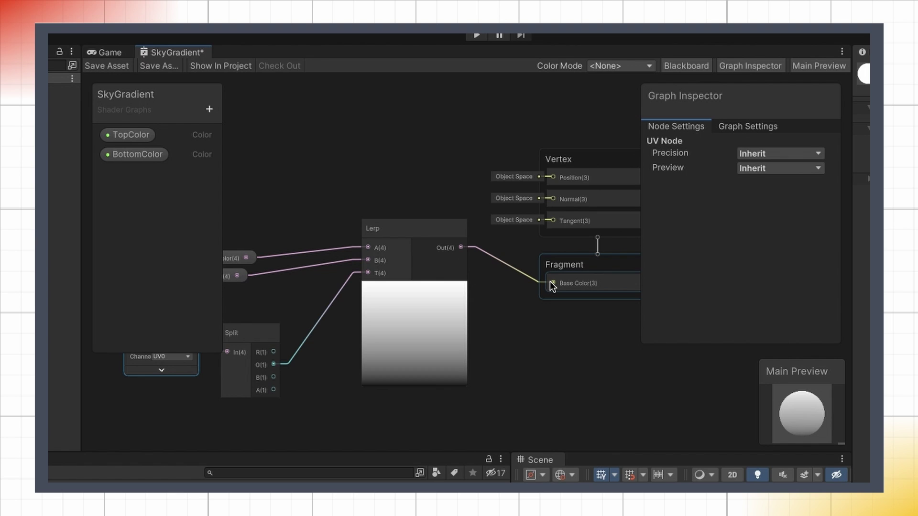
left_click(126, 65)
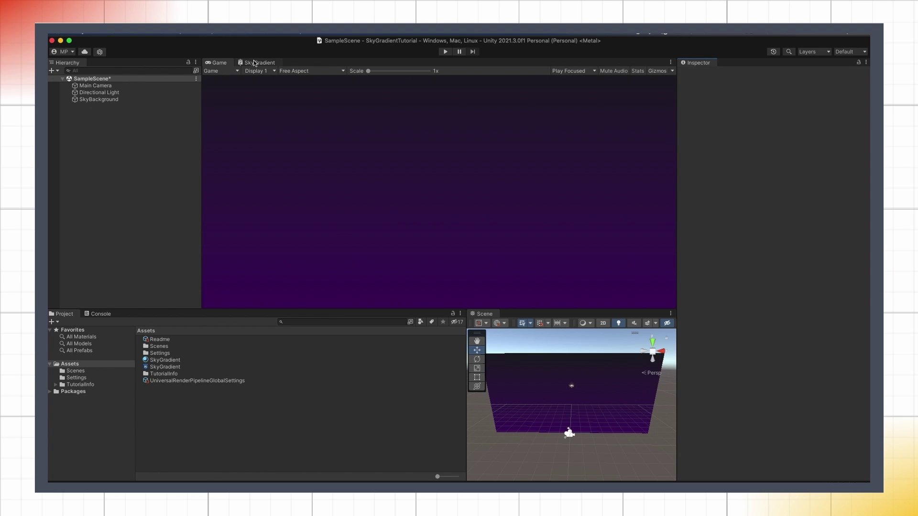
Set the SkyGradient shader graph's material type to Sprite Unlit and save the asset.
left_click(258, 63)
left_click(608, 109)
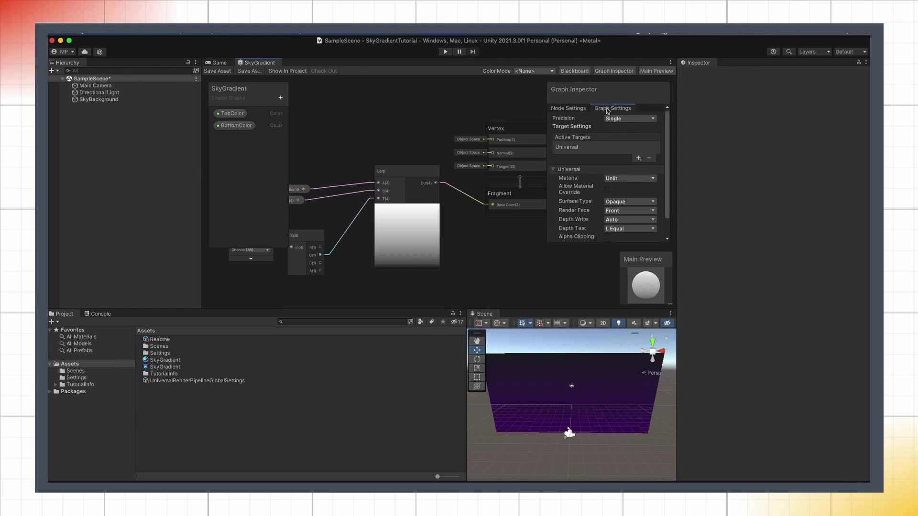
left_click(624, 180)
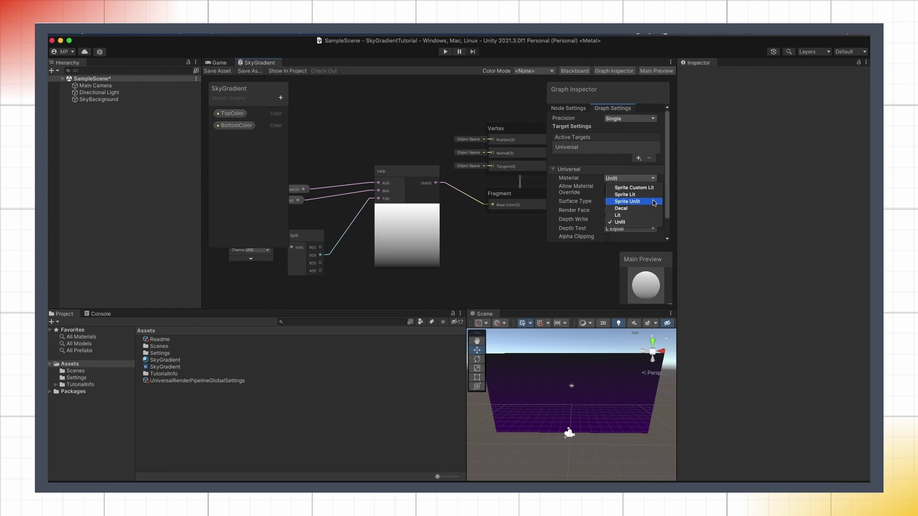
left_click(628, 202)
left_click(214, 71)
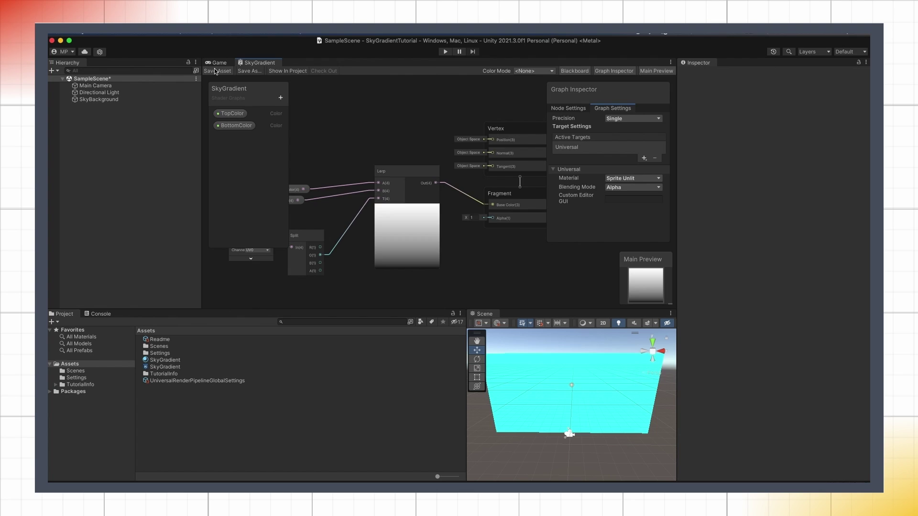
Add a UI Image to the scene named Gradient.
left_click(219, 63)
right_click(154, 123)
mouse_move(239, 272)
left_click(294, 270)
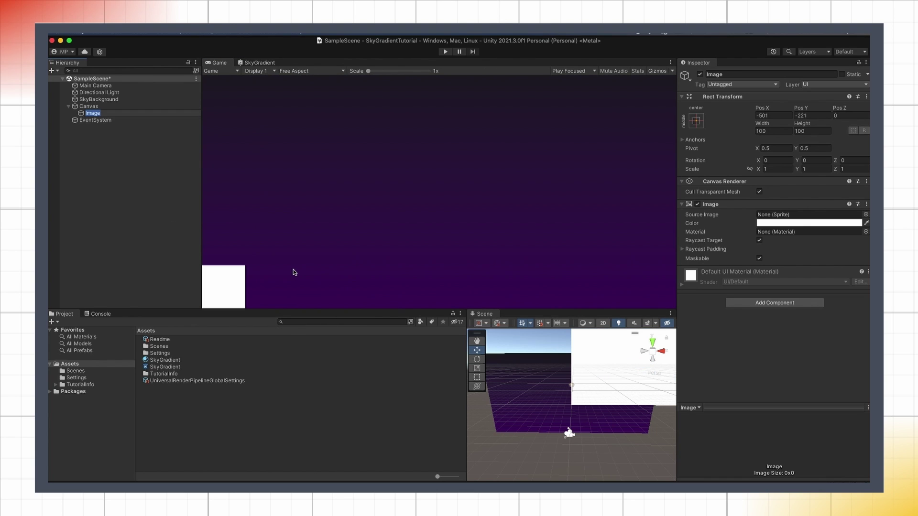
type("Gradient")
Centre the Gradient image at 0,0, size it 200×200, and assign the SkyGradient material.
left_click(772, 115)
type("0")
key("Tab")
type("0")
key("Tab")
key("Tab")
type("200")
key("Tab")
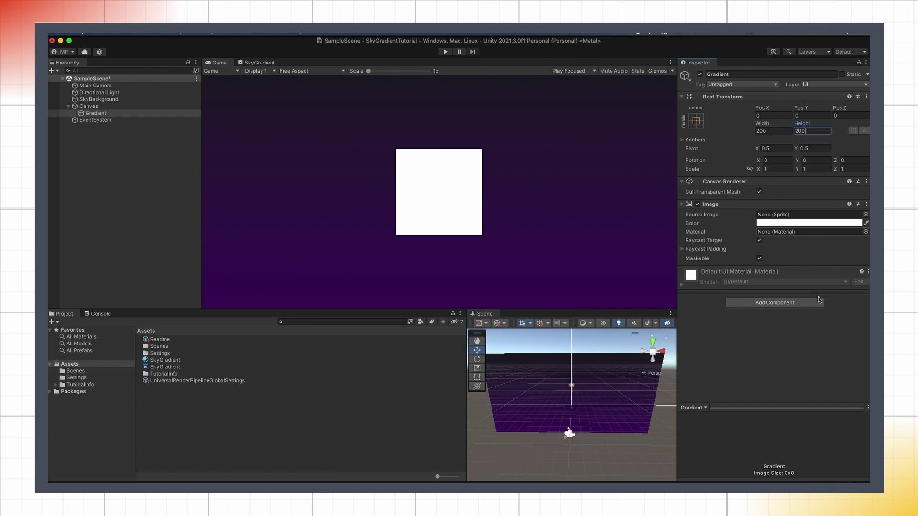
key("Return")
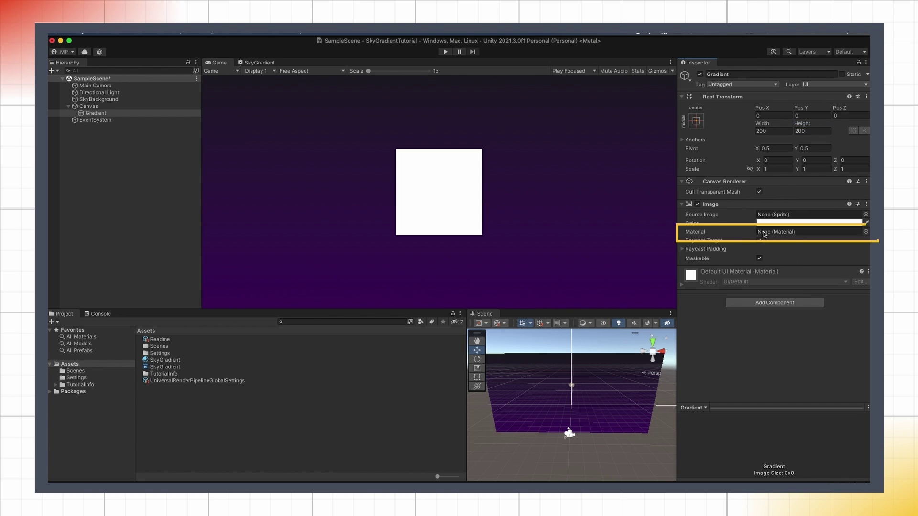
left_click(866, 231)
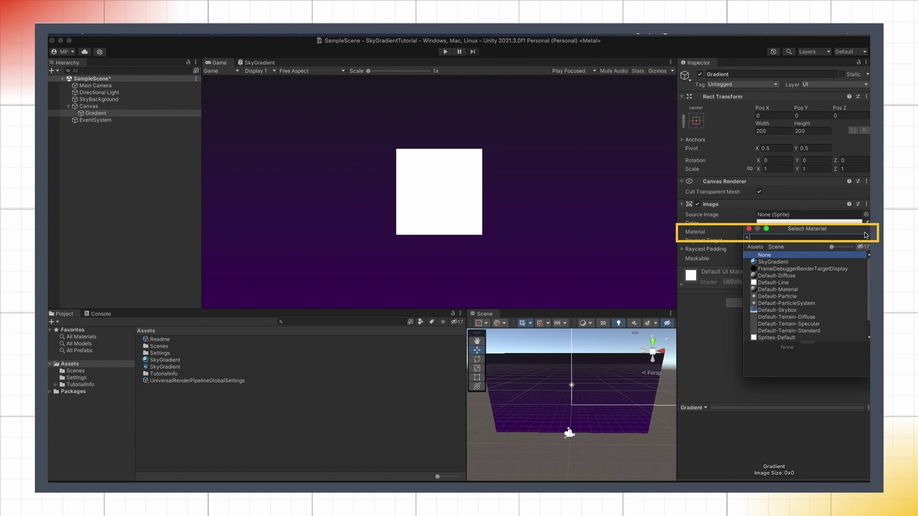
left_click(785, 262)
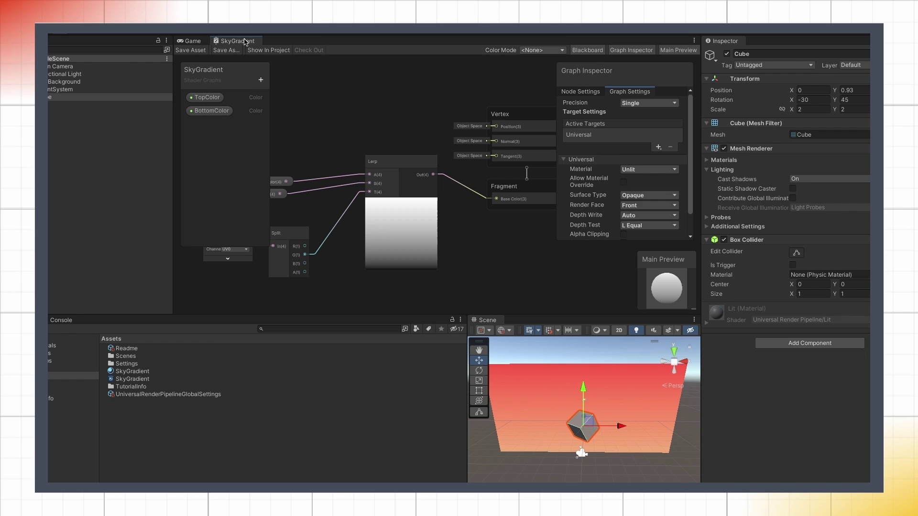
Set both the TopColor and BottomColor properties to HDR colour mode.
left_click(208, 98)
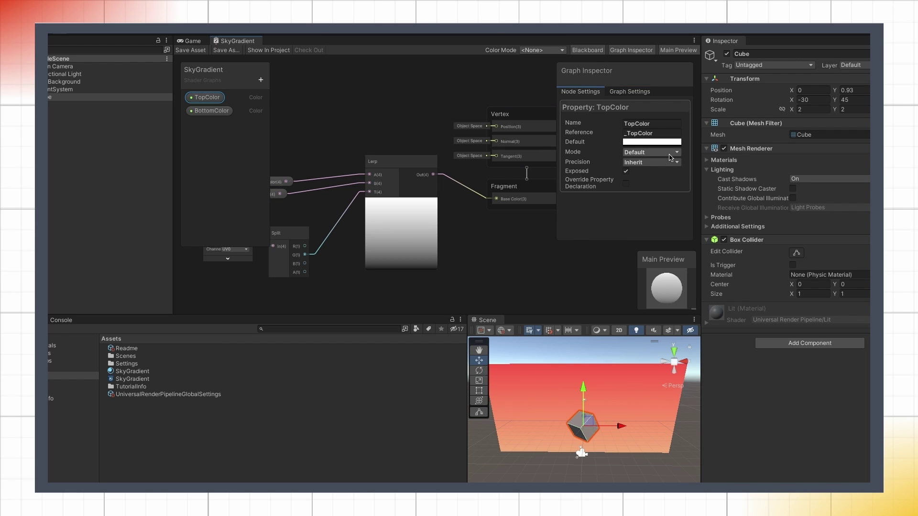
left_click(669, 154)
left_click(667, 168)
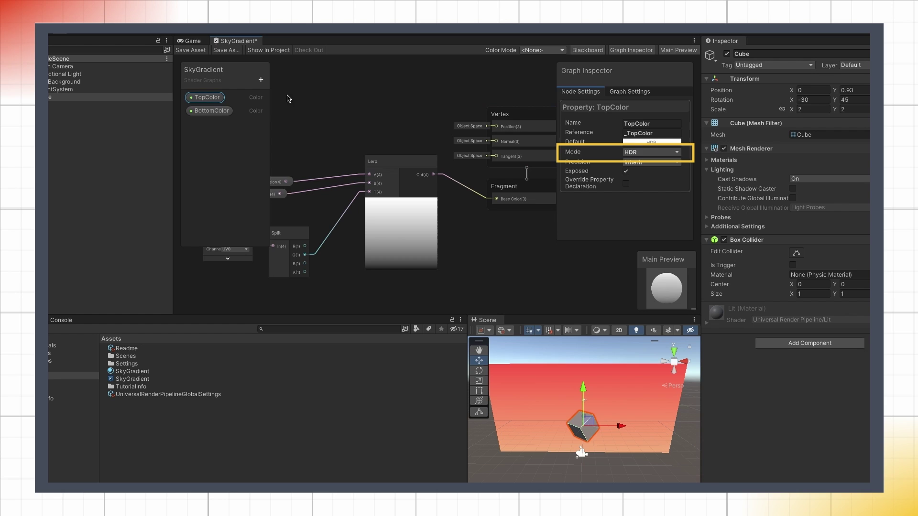
left_click(210, 110)
left_click(651, 152)
left_click(646, 172)
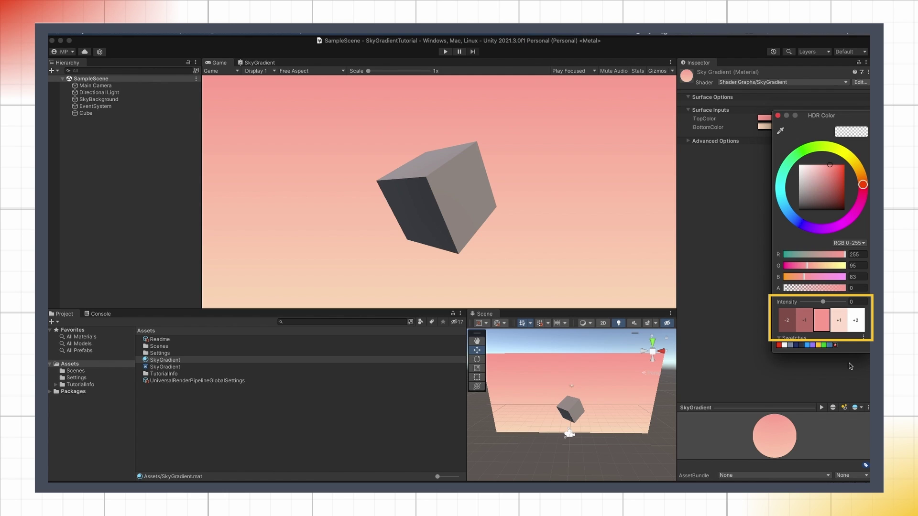
Raise the material's HDR colour intensity to about 1.8.
left_click(839, 320)
left_click(838, 321)
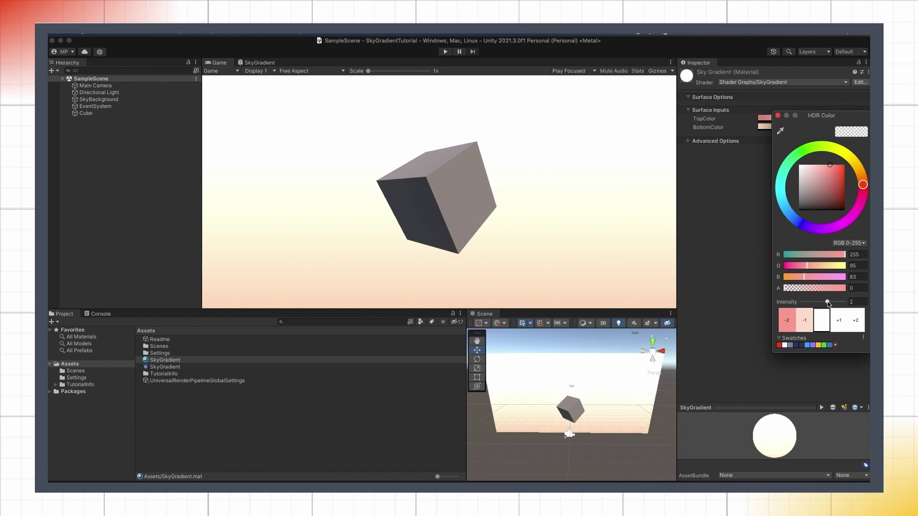
mouse_move(827, 302)
left_mouse_down()
mouse_move(818, 302)
mouse_move(827, 302)
left_mouse_up()
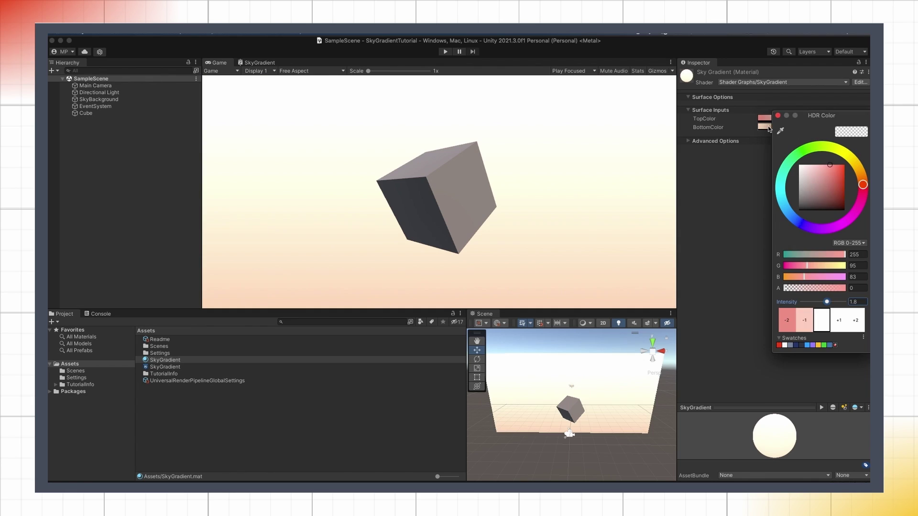
left_click(740, 306)
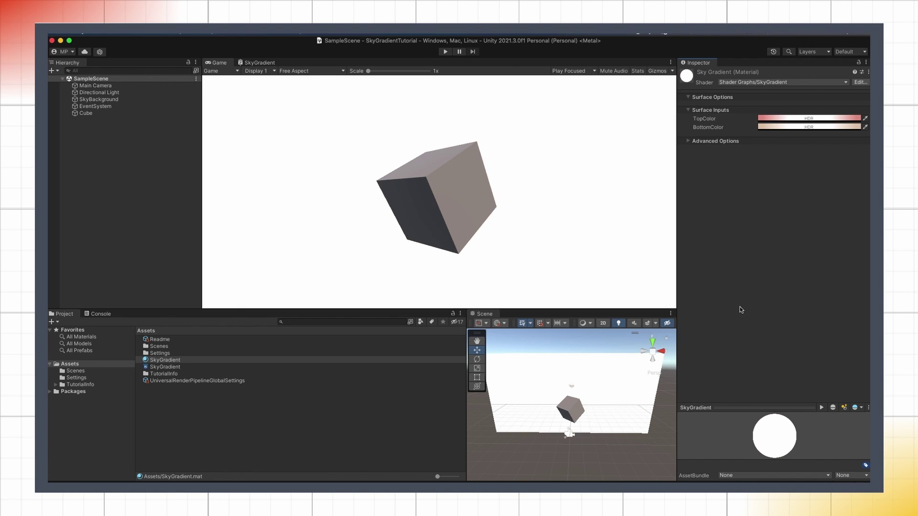
Create an empty object named Post-Processing and give it a Volume component.
right_click(130, 139)
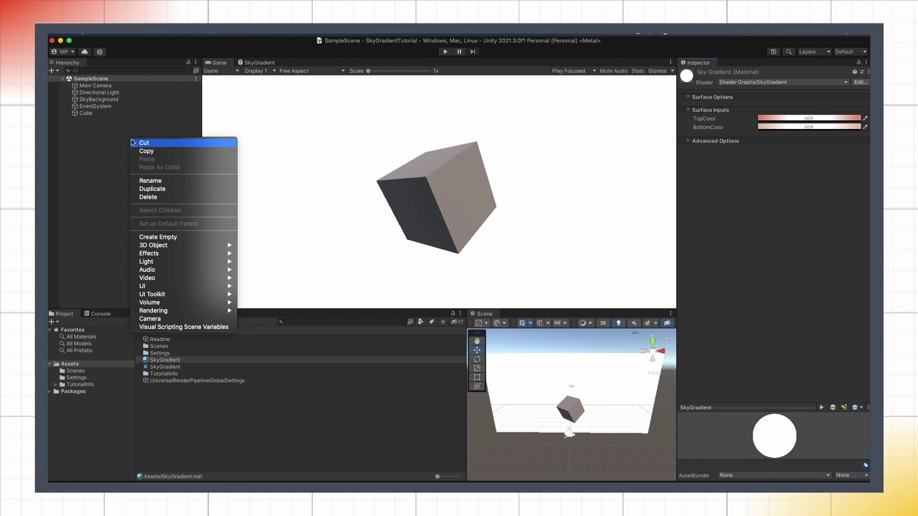
left_click(182, 238)
type("Post-Processing")
key("Return")
left_click(739, 140)
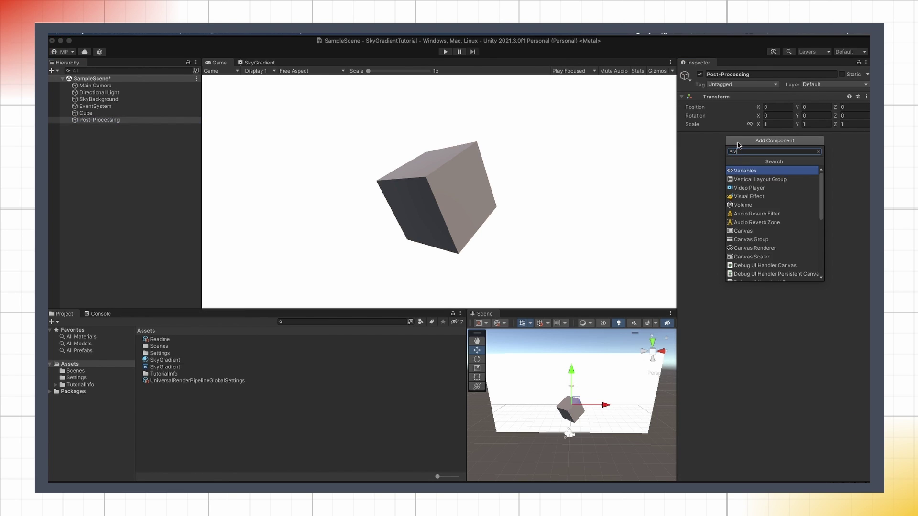
type("volume")
key("Return")
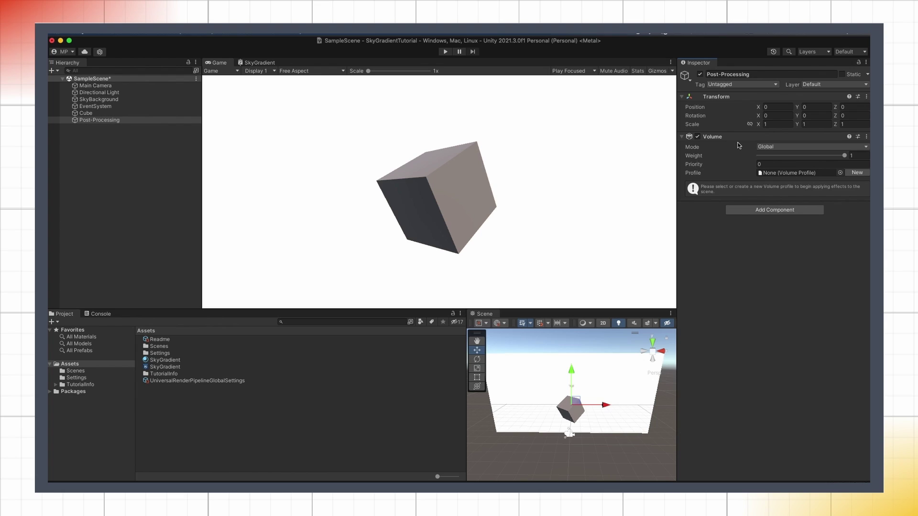
Create a new volume profile with a Bloom override at intensity 1.
left_click(858, 173)
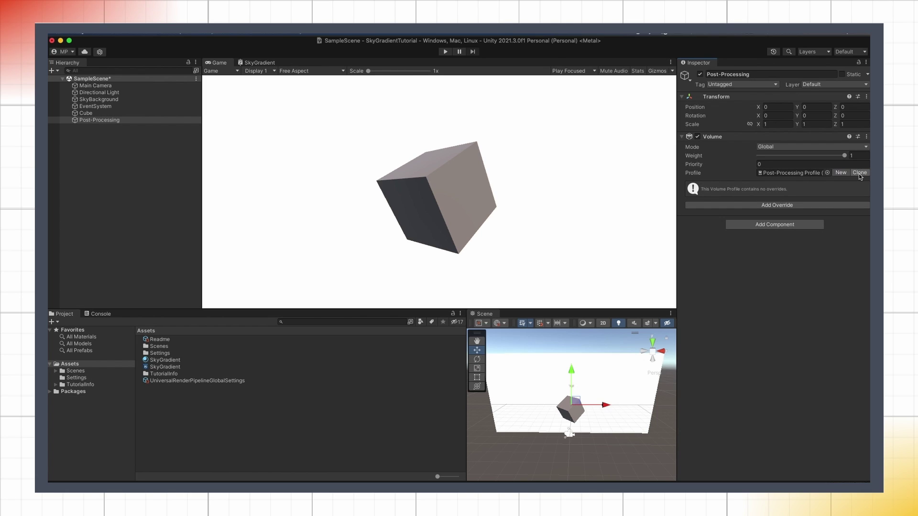
left_click(828, 205)
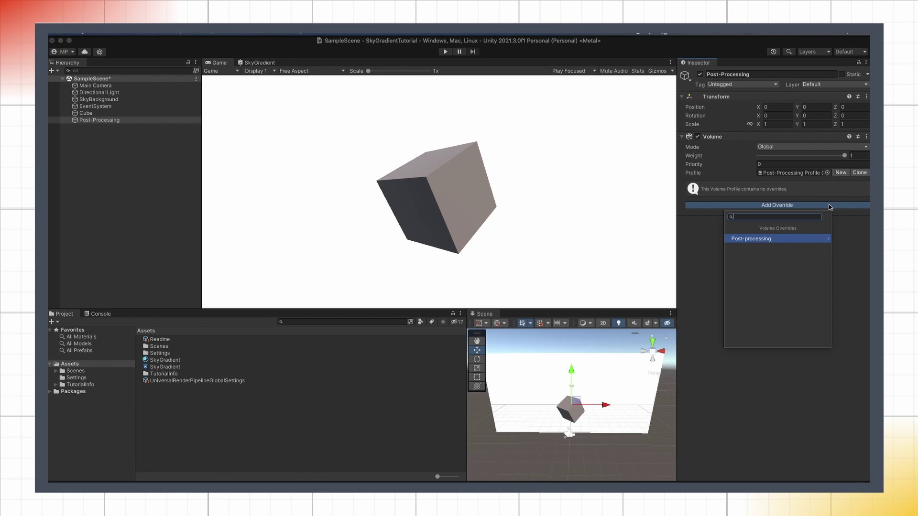
left_click(807, 240)
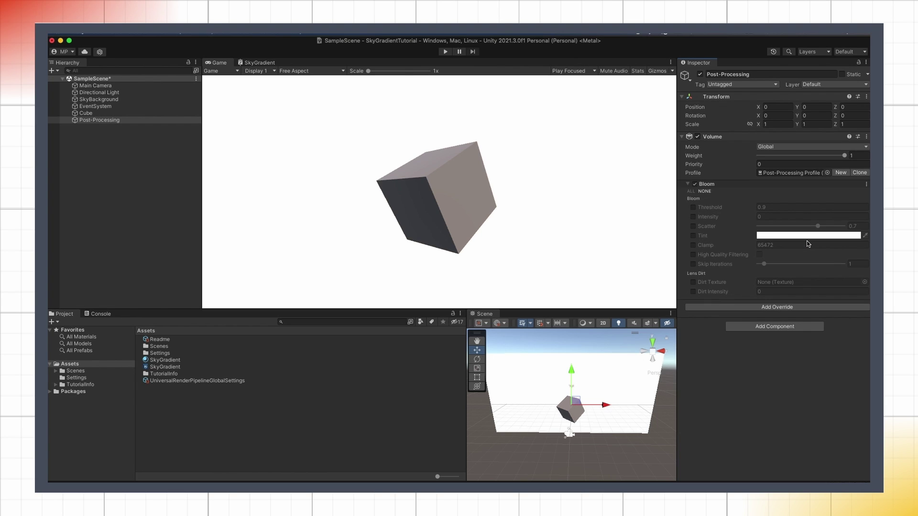
left_click(693, 217)
left_click(784, 217)
type("1.3")
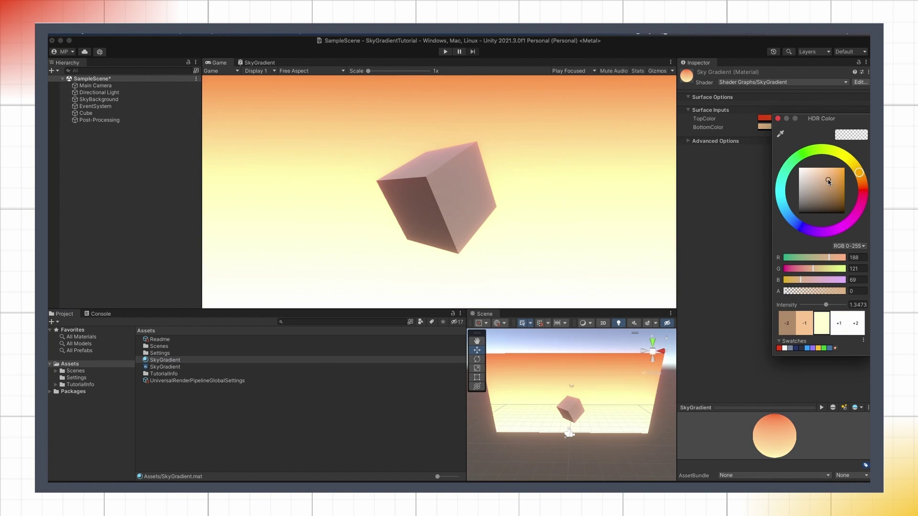
Set the SkyGradient TopColor to orange-red and maximize the Game view.
left_click(757, 257)
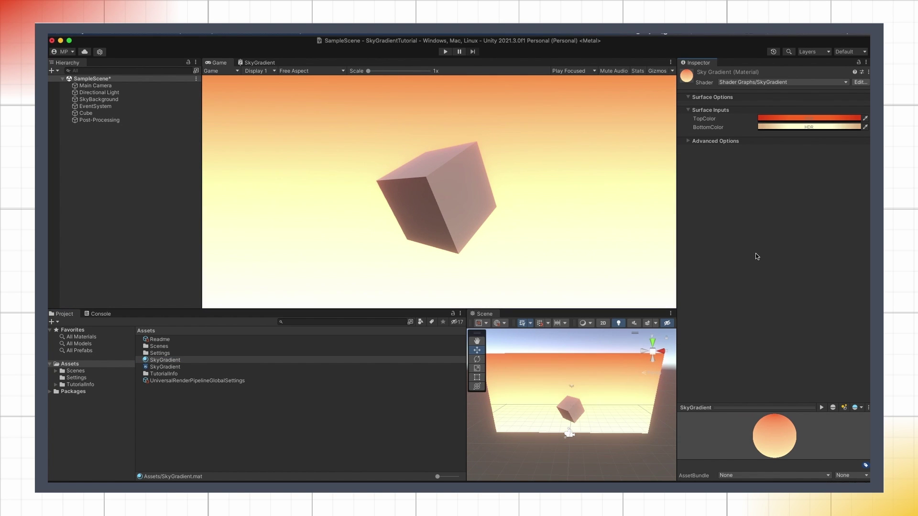
key("shift+space")
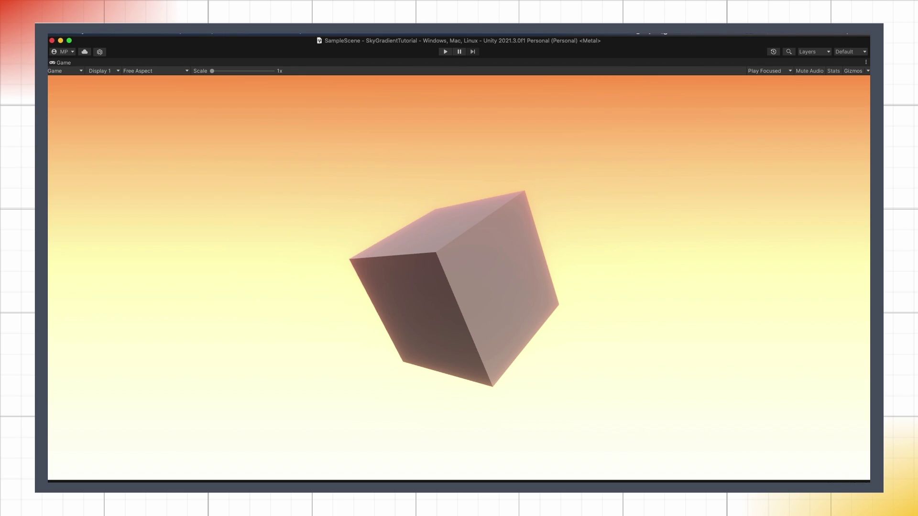